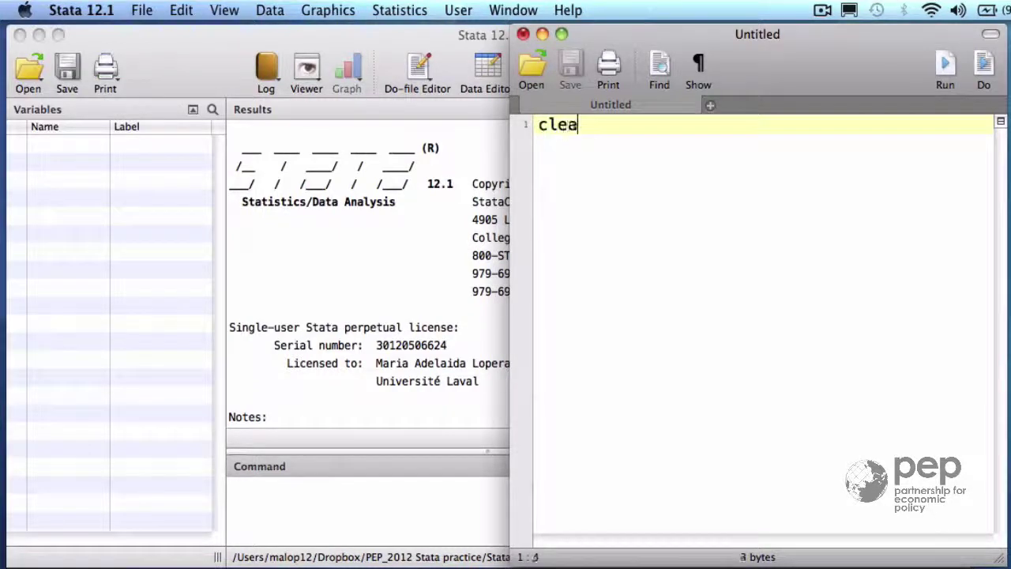
Step: After clear all, add lines that cd to the pasted data folder and use "hh_91_practice.dta"
key("Return")
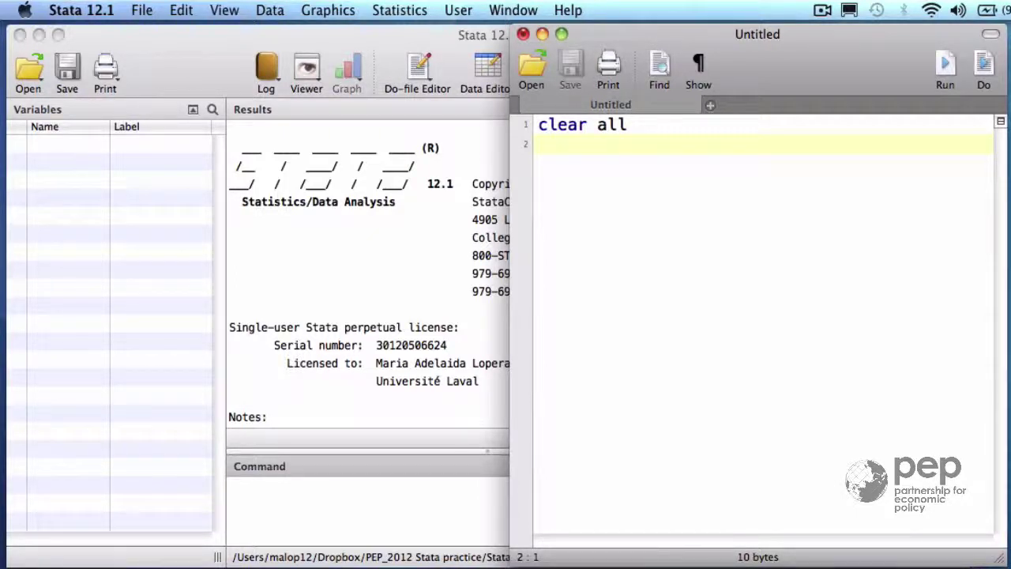
type("cd \"\"")
key("Left")
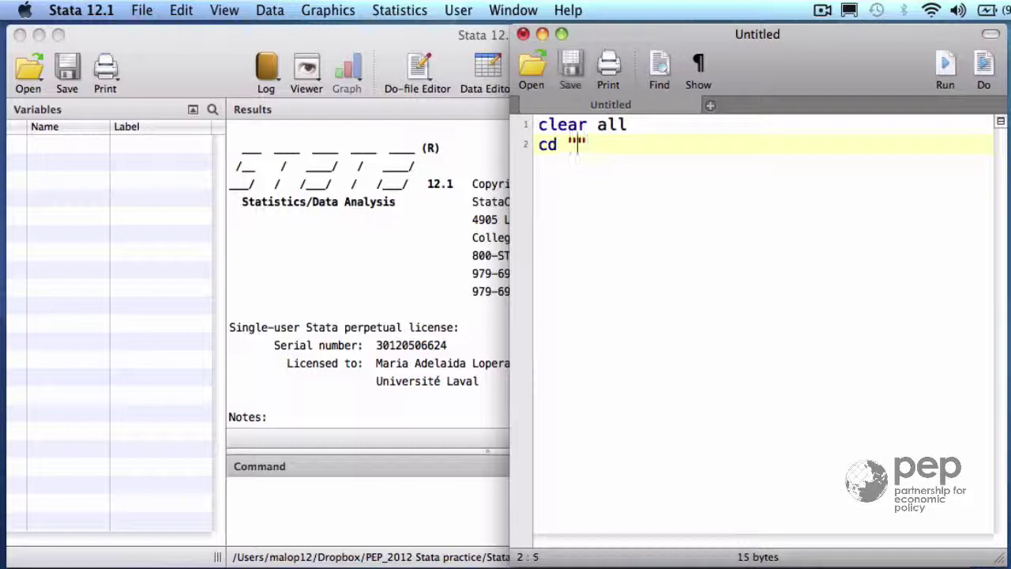
type("/Users/malop12/Dropbox/PEP_2012 Stata practice/Stata Tutorial PEP 2012/data/")
key("Return")
type("use")
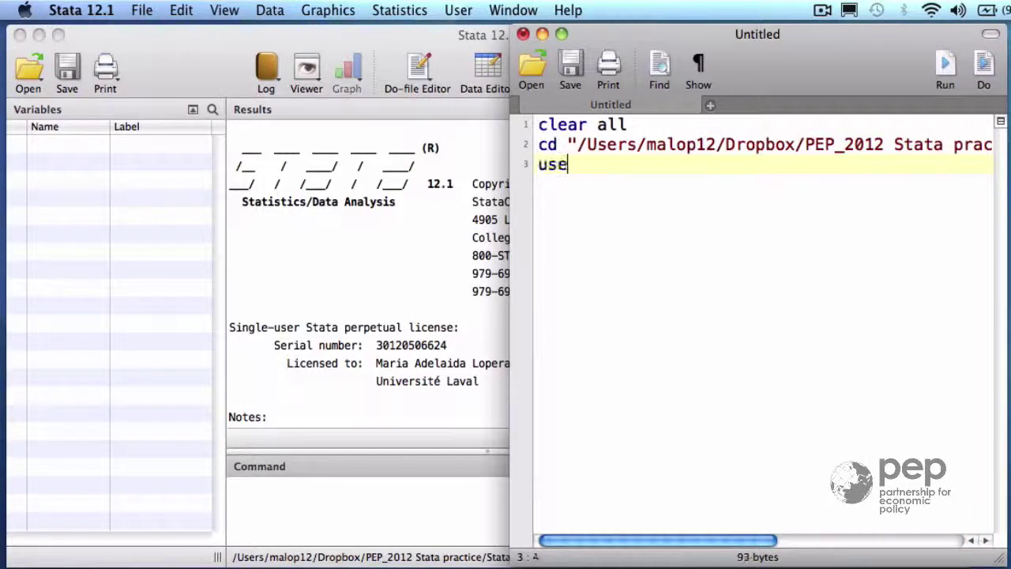
type(" \"\"hh_91_pract")
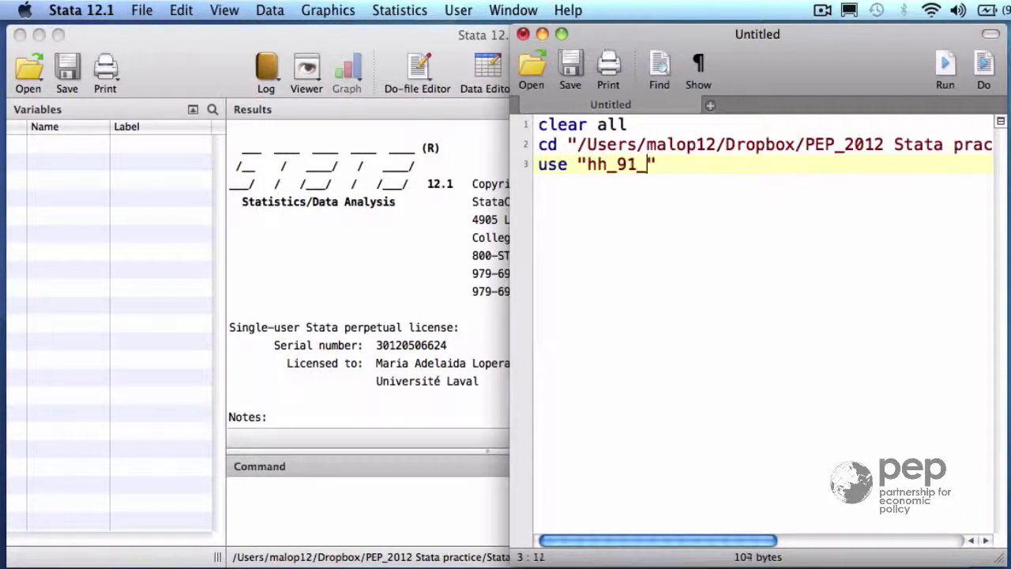
type("ice.dta")
key("Right")
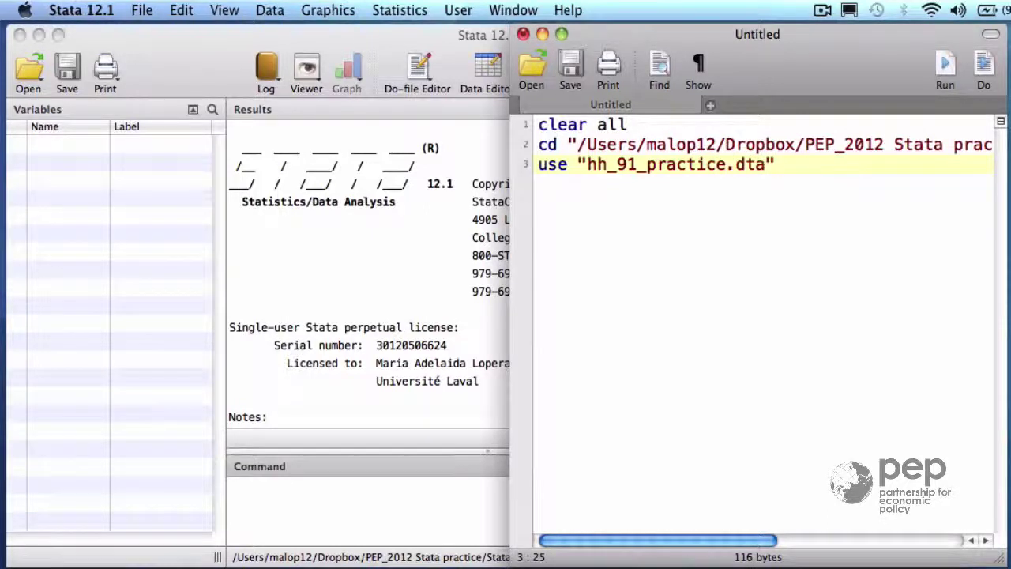
key("Return")
Step: Add a describe line, run the do-file, and view the results in the main window
type("describ")
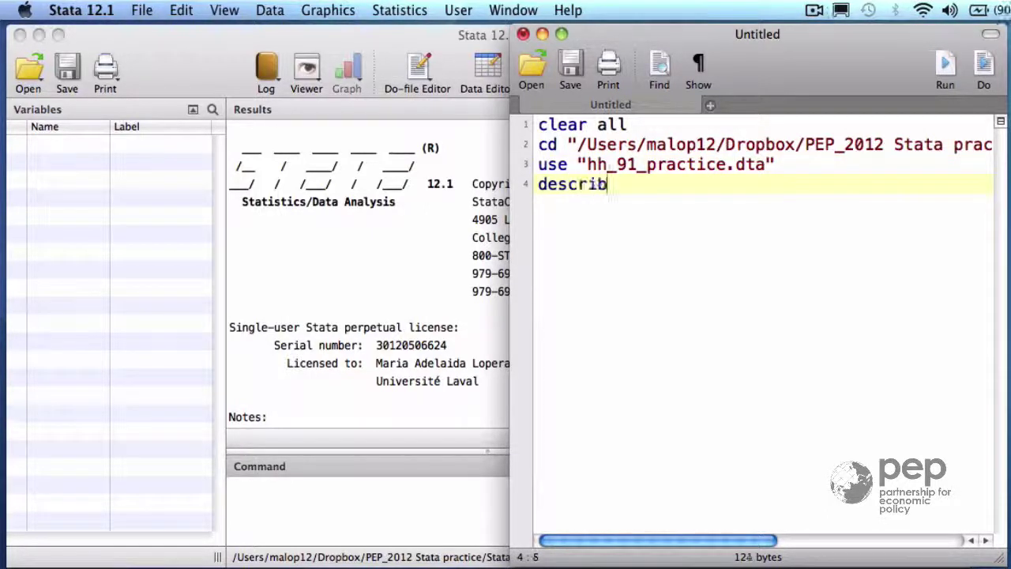
type("e")
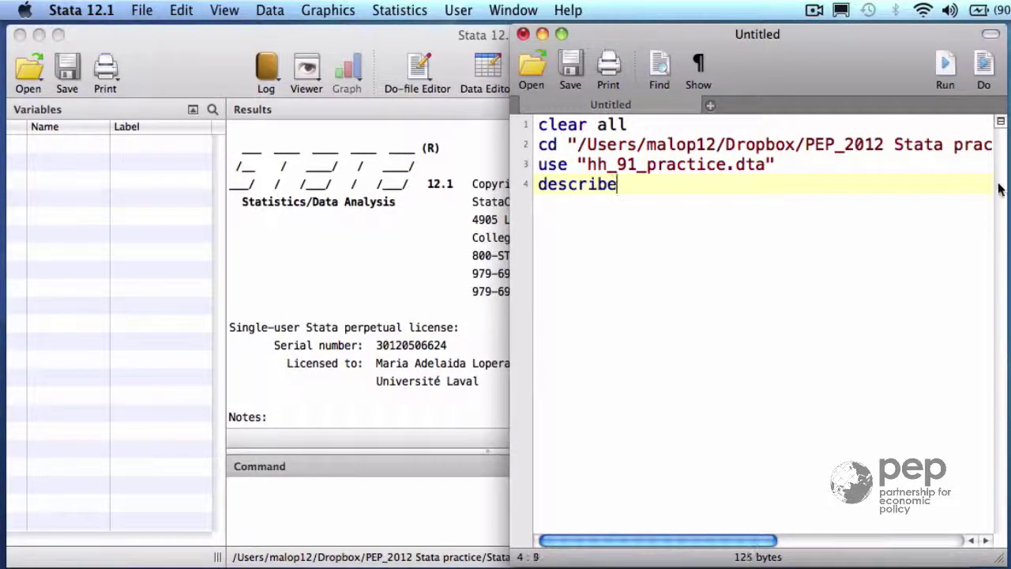
left_click(984, 71)
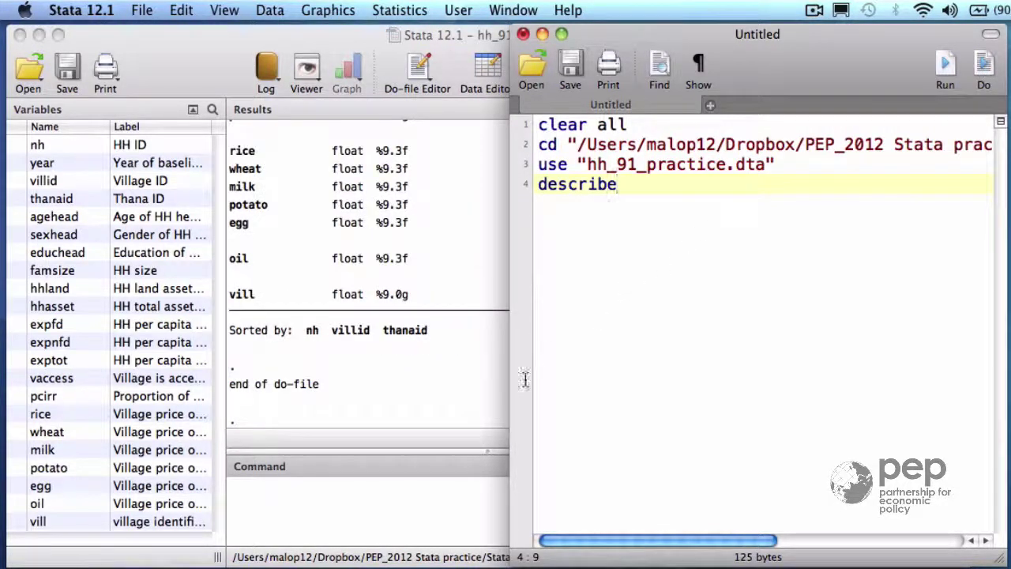
left_click(436, 496)
Step: Browse hh_91_practice.dta and inspect the first household rows and the nh and year columns
type("bro")
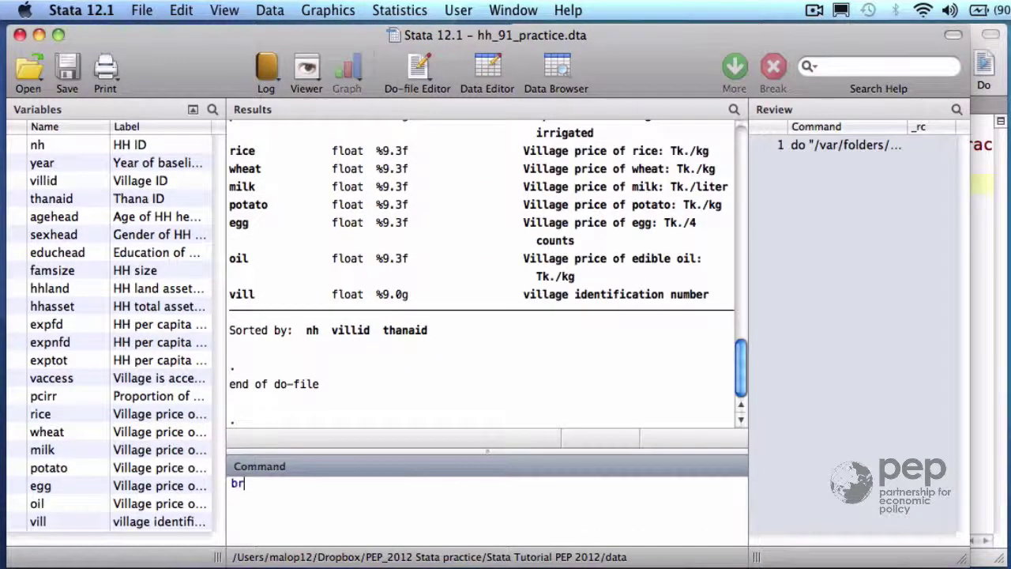
type("wse")
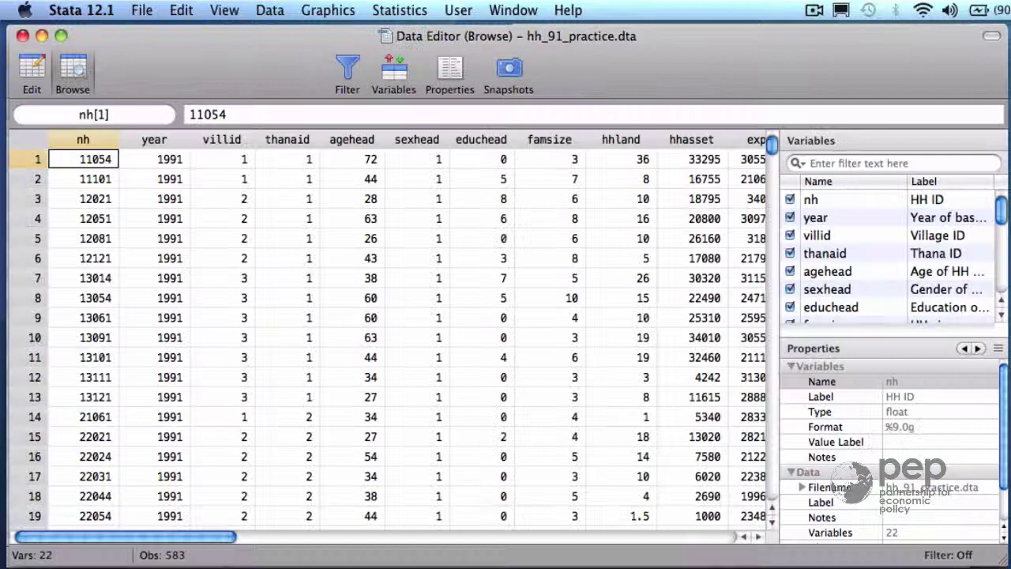
key("Return")
left_click(31, 159)
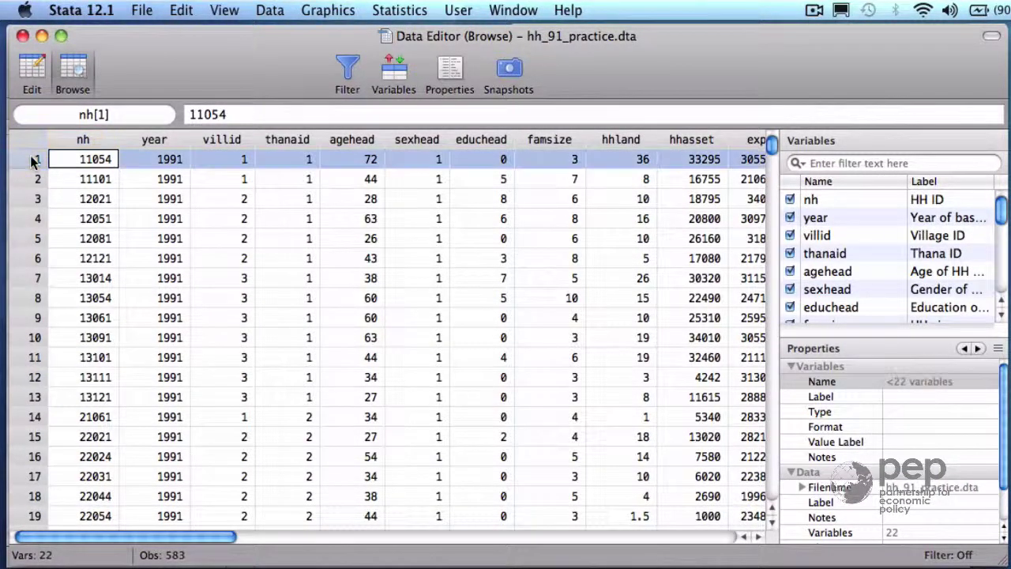
left_click(23, 181)
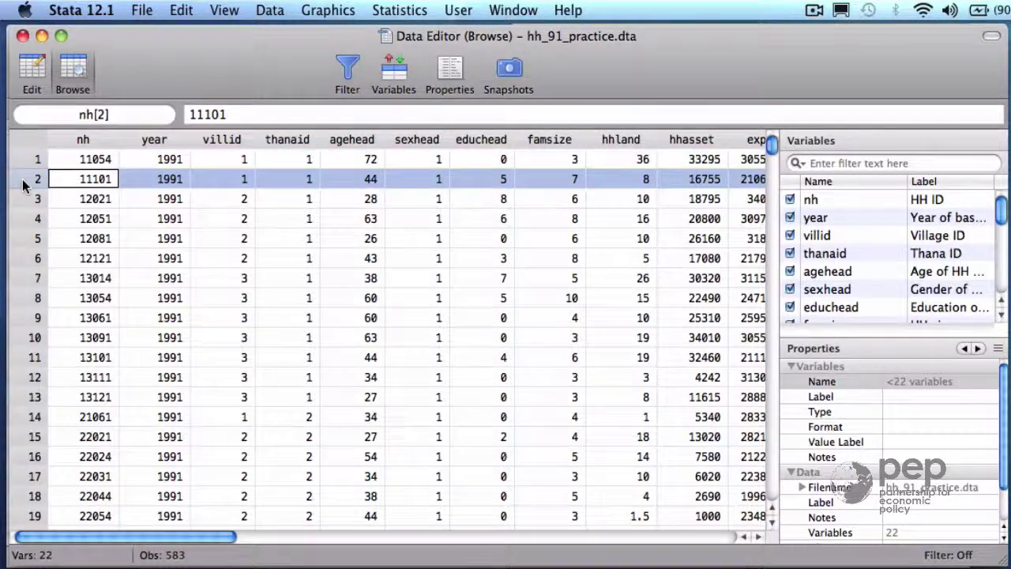
left_click(22, 200)
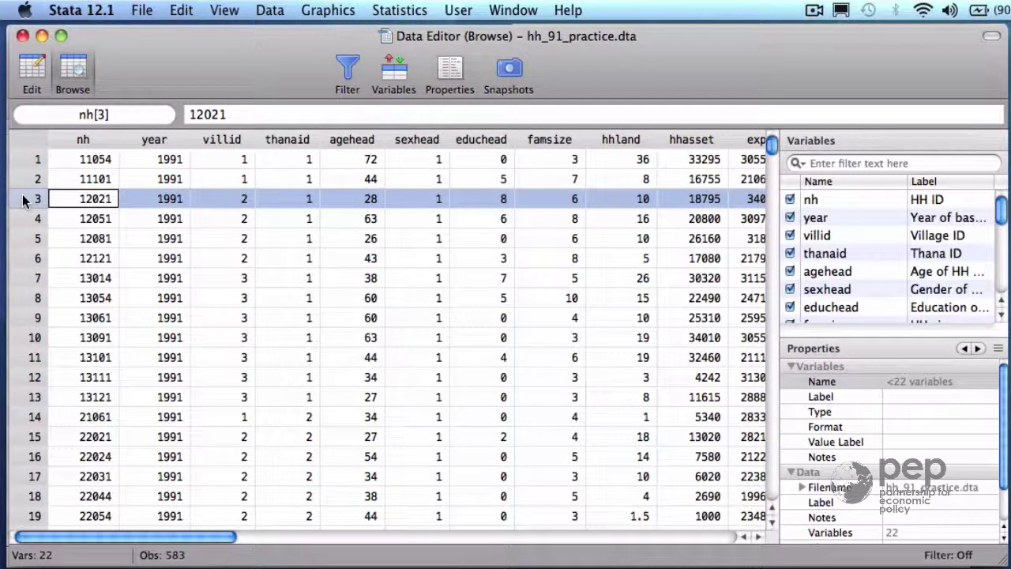
left_click(82, 140)
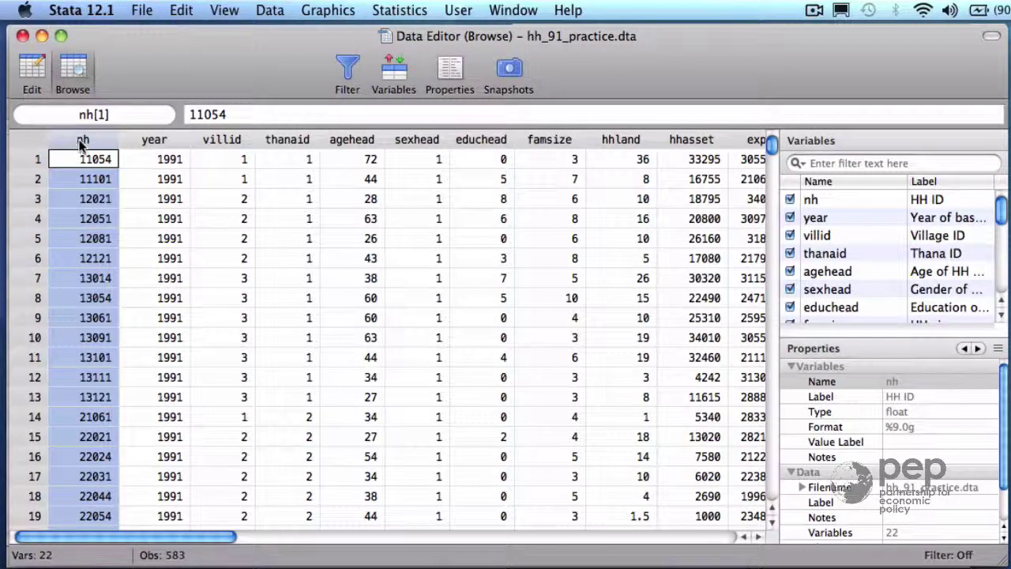
left_click(182, 142)
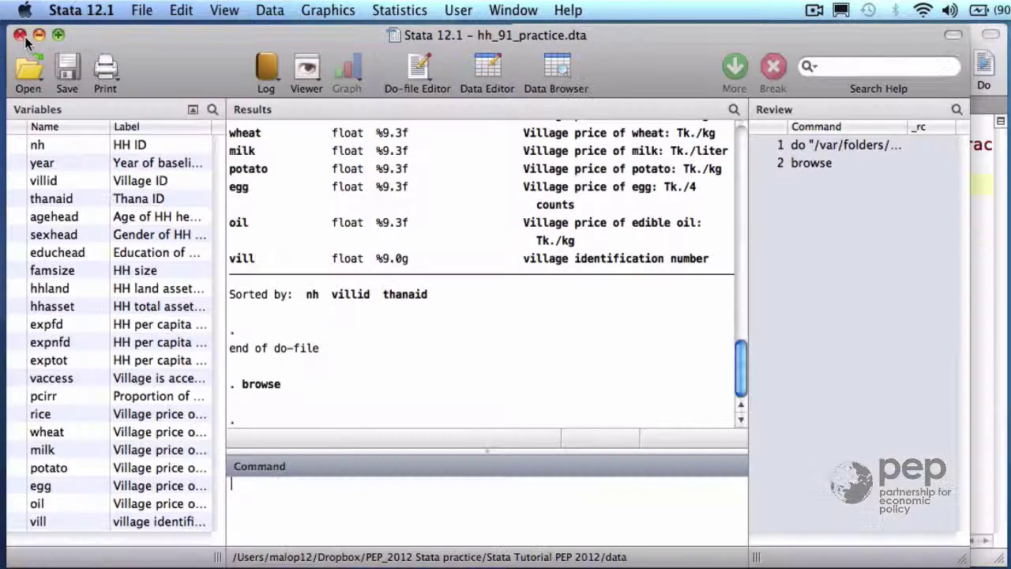
Step: Close the Data Editor and return to the Untitled do-file
left_click(23, 36)
key("ctrl+Down")
left_click(627, 202)
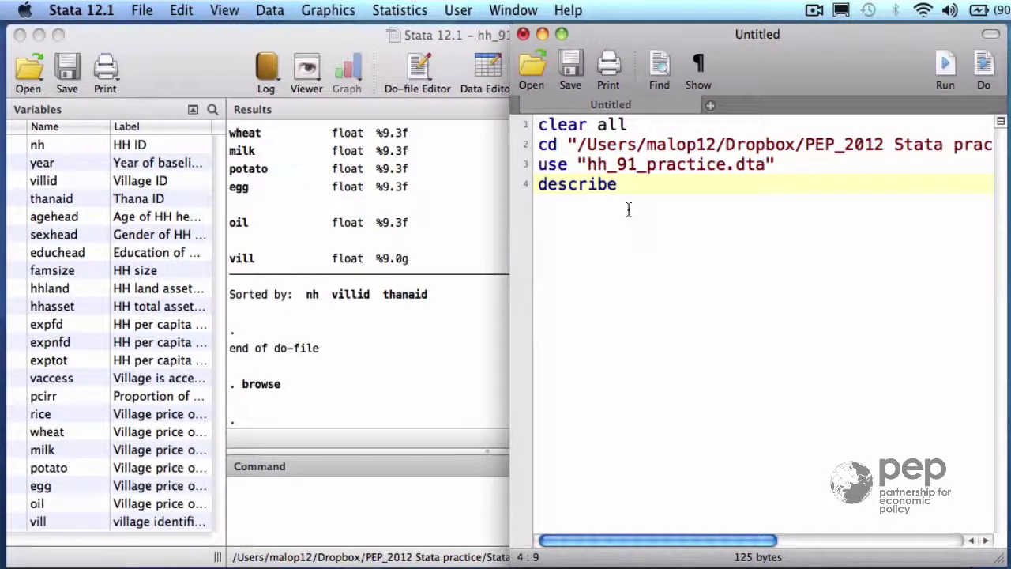
Step: Add generate random = runiform() as line 5 and run the do-file
key("Return")
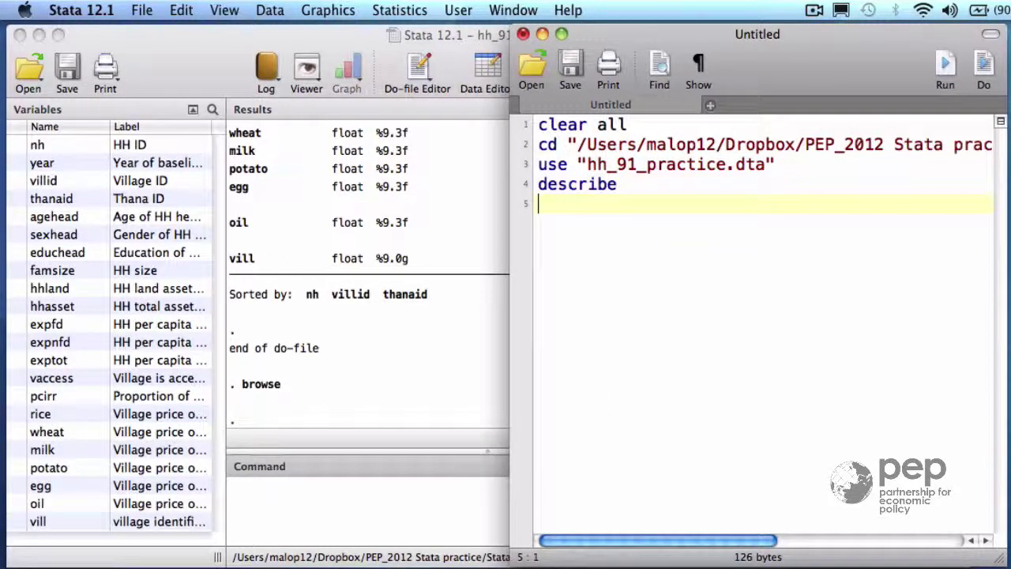
type("generate ")
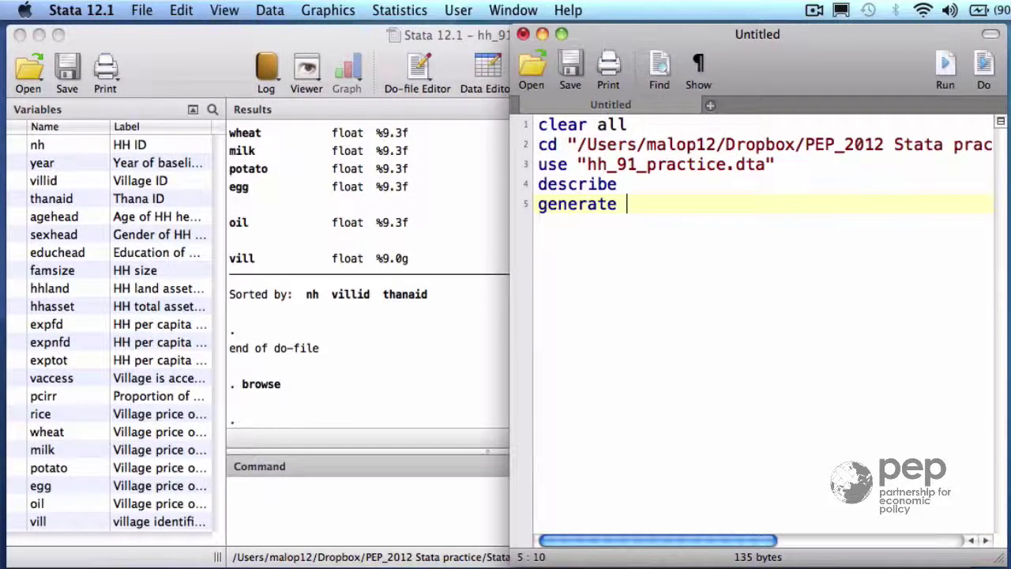
type("random =")
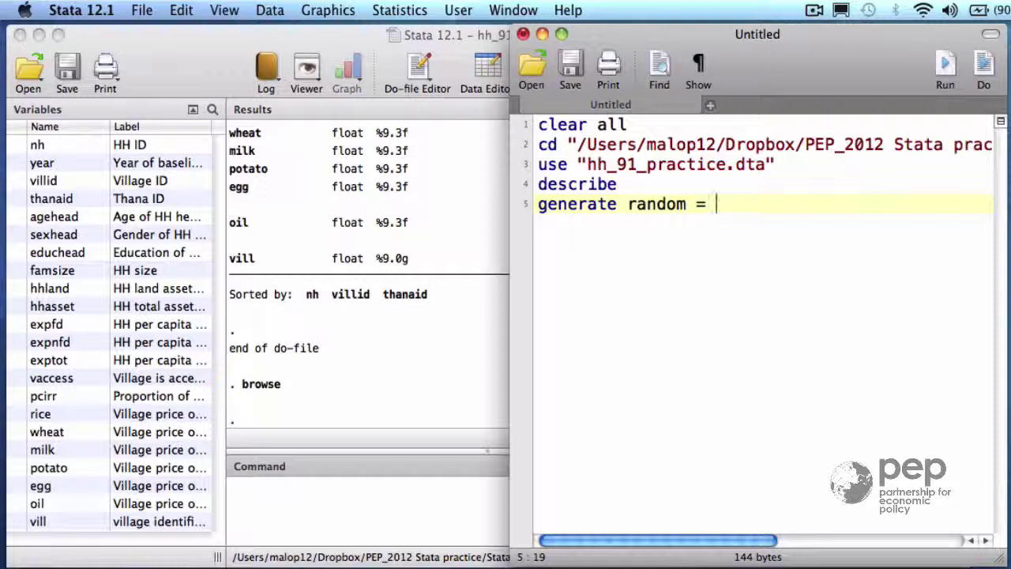
type("runiform()")
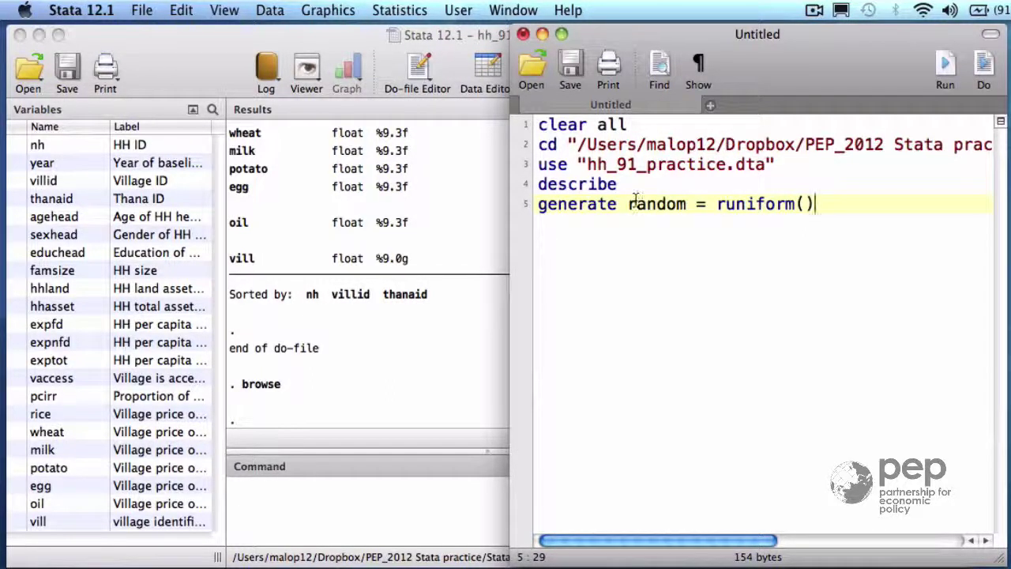
left_click(985, 67)
left_click(435, 497)
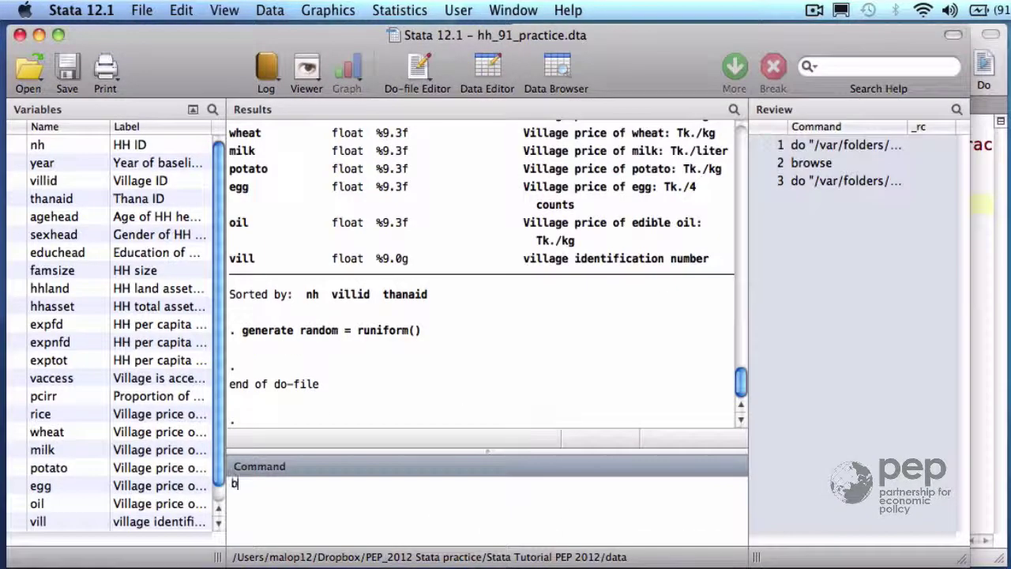
type("browse ")
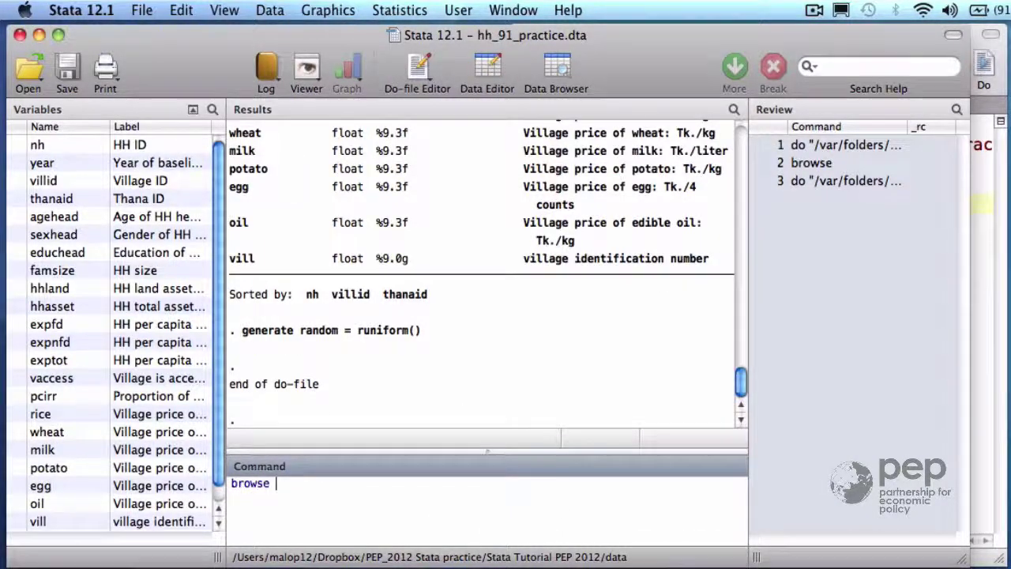
type("nh")
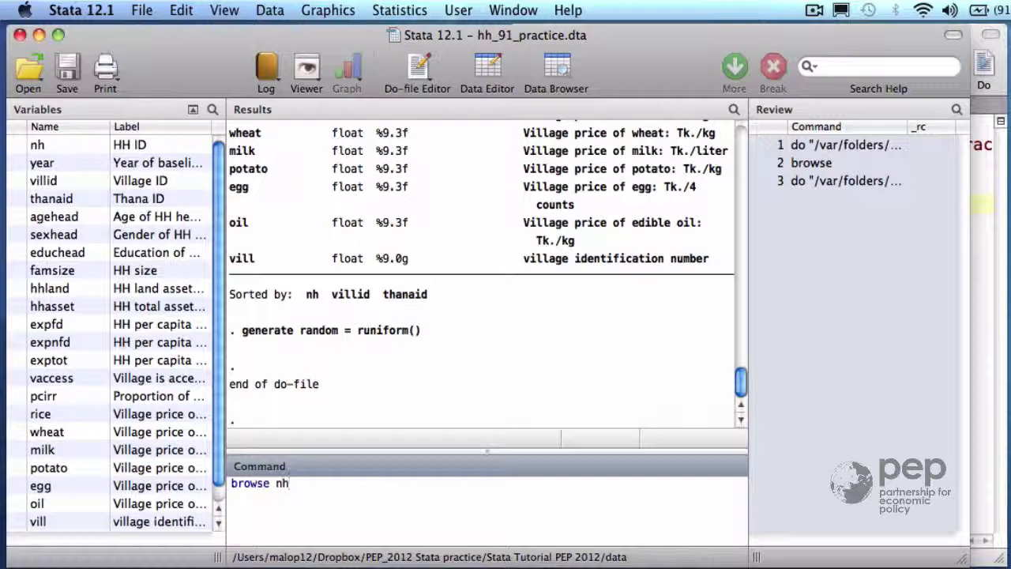
type(" random")
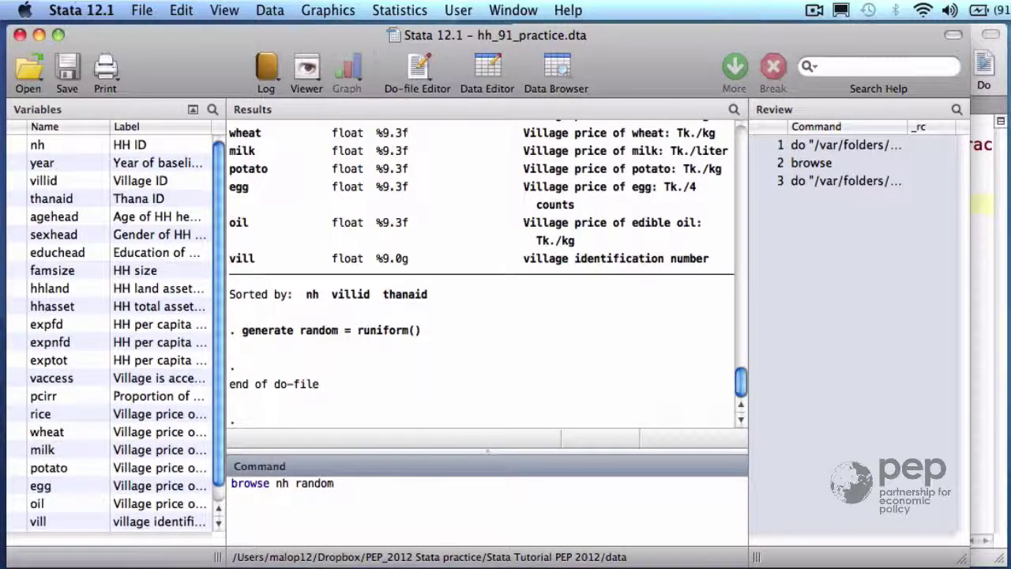
Step: Browse nh and random side by side and inspect both columns
key("Return")
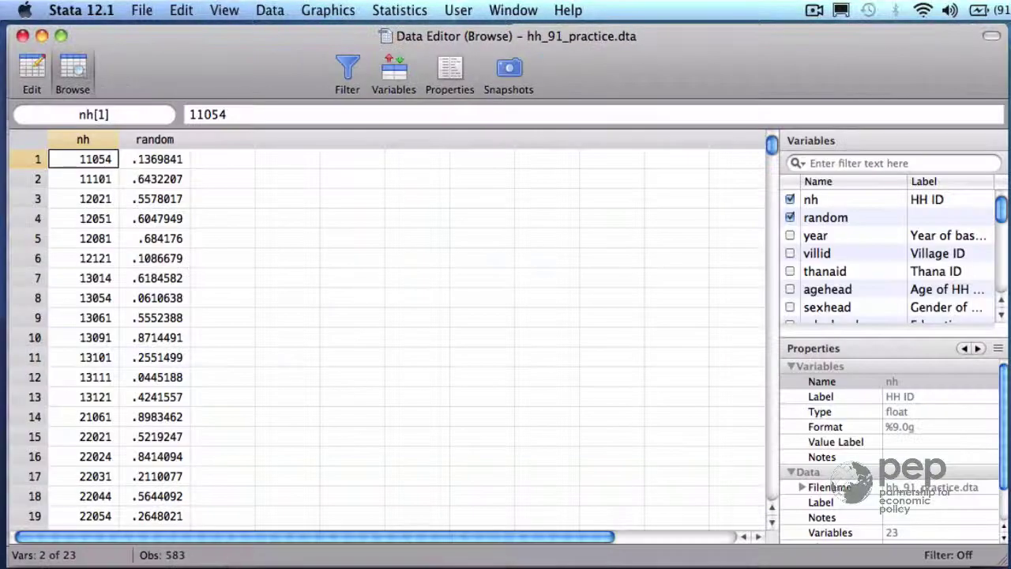
left_click(76, 134)
left_click(130, 139)
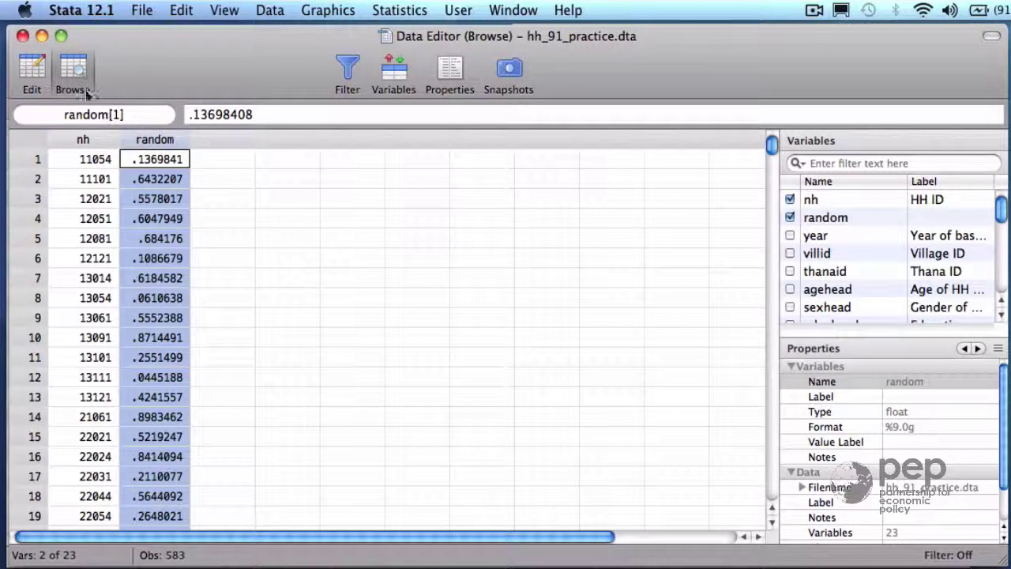
Step: Add sort random as line 6 of the do-file and run it
left_click(22, 37)
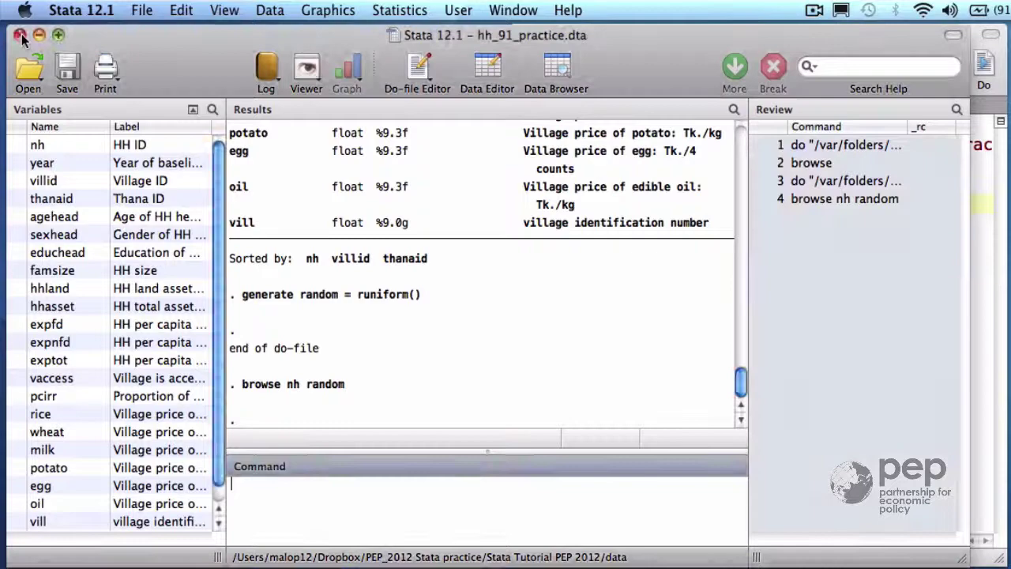
key("F10")
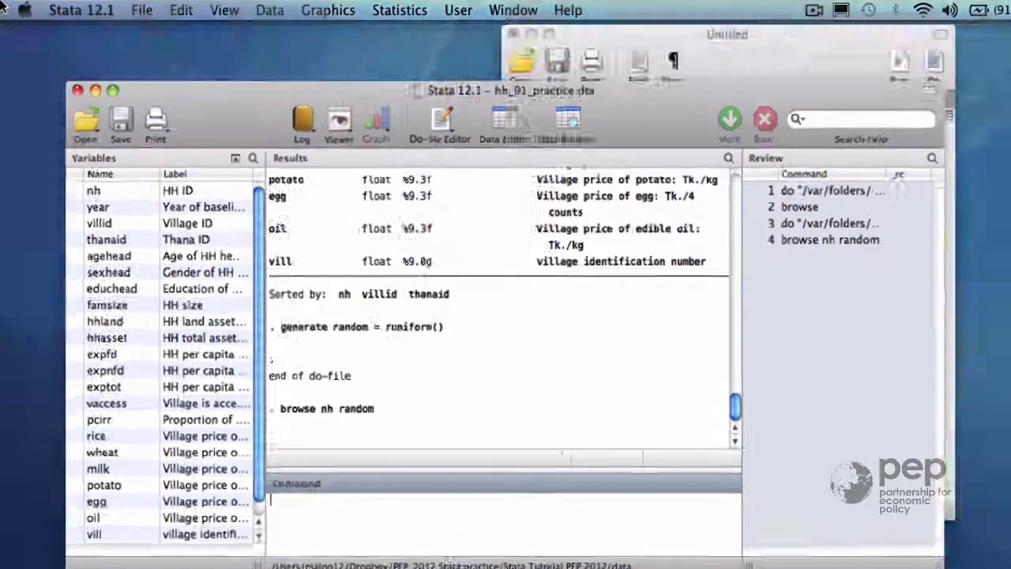
left_click(598, 188)
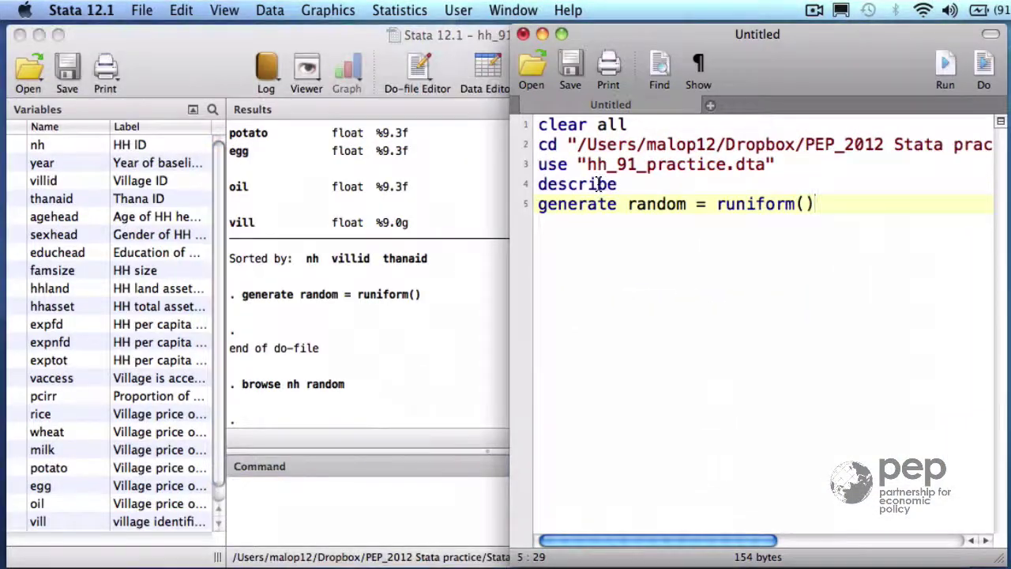
key("Return")
type("sort random")
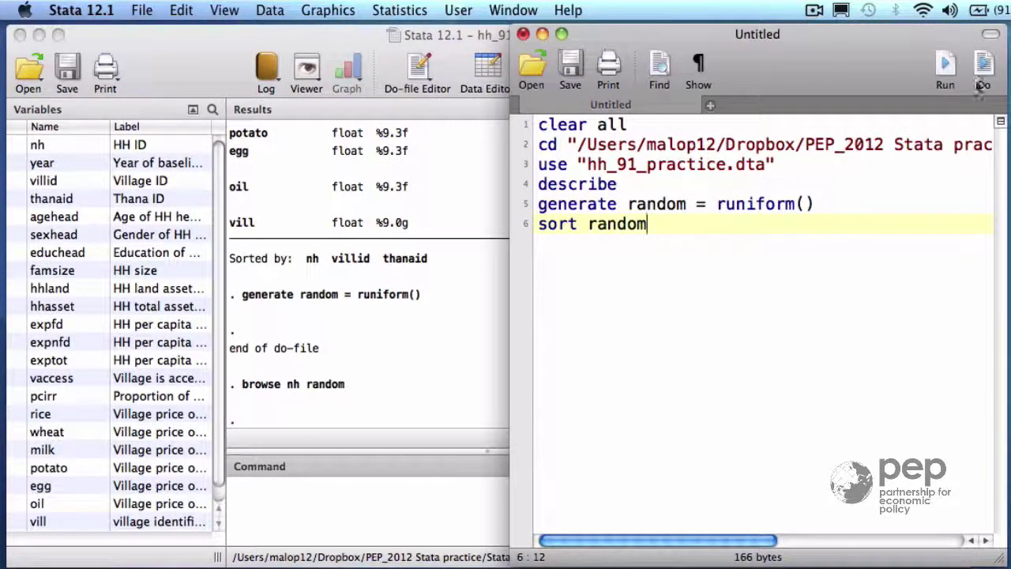
left_click(987, 64)
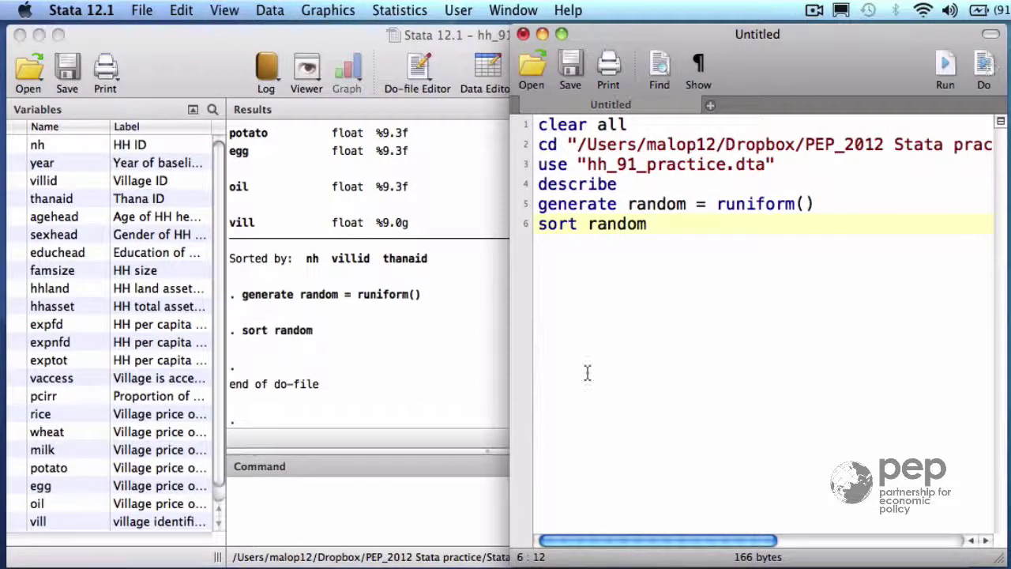
left_click(462, 483)
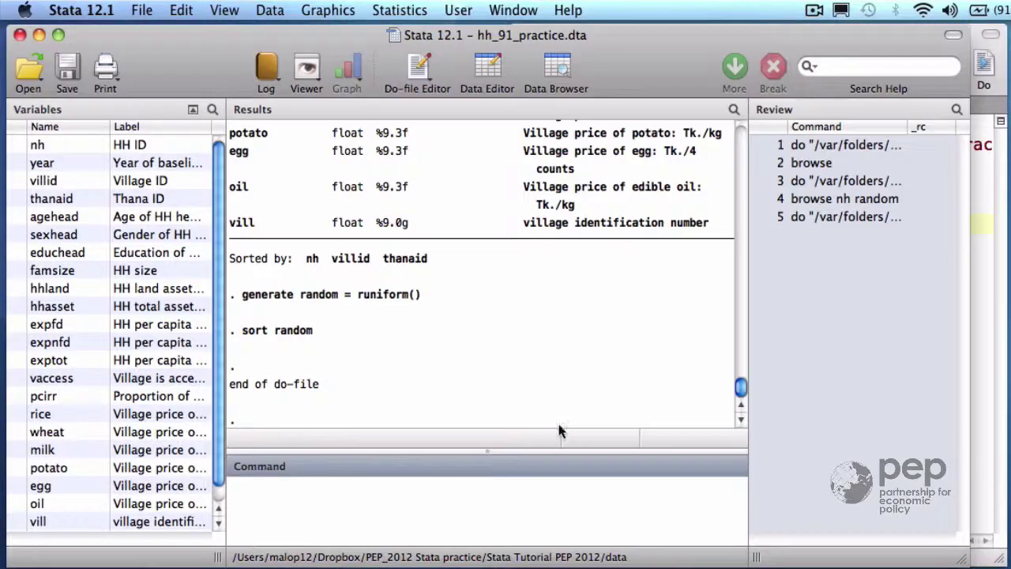
Step: Rerun browse nh random and check that random now ascends from .0007205
left_click(818, 200)
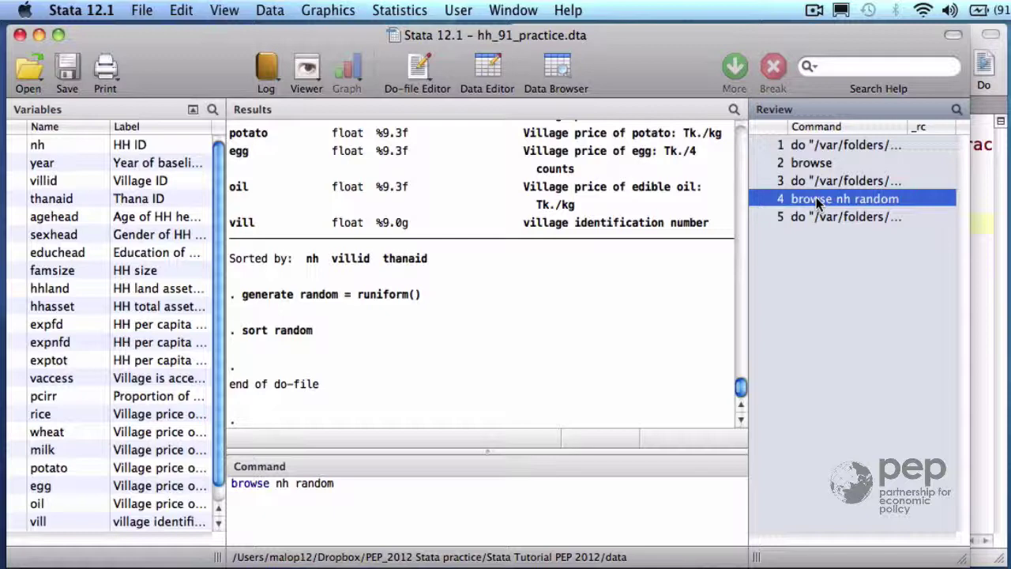
left_click(637, 494)
key("Return")
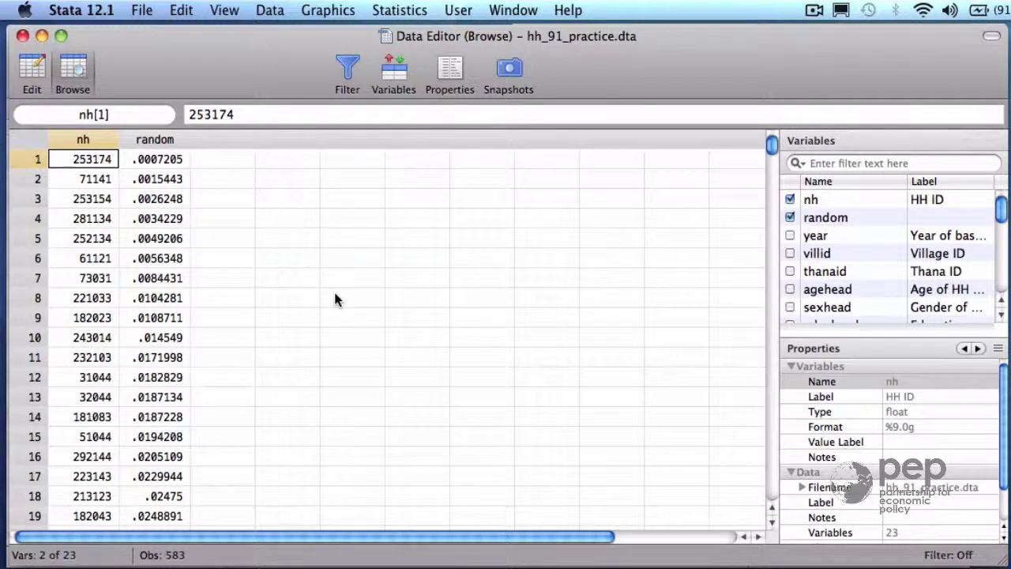
left_click(181, 161)
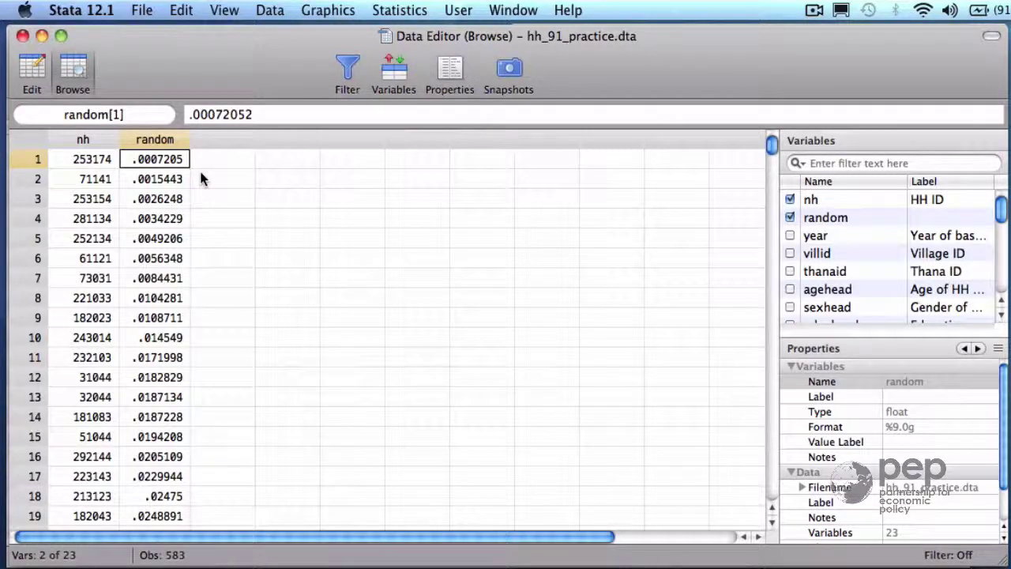
scroll(200, 179, "down", 7)
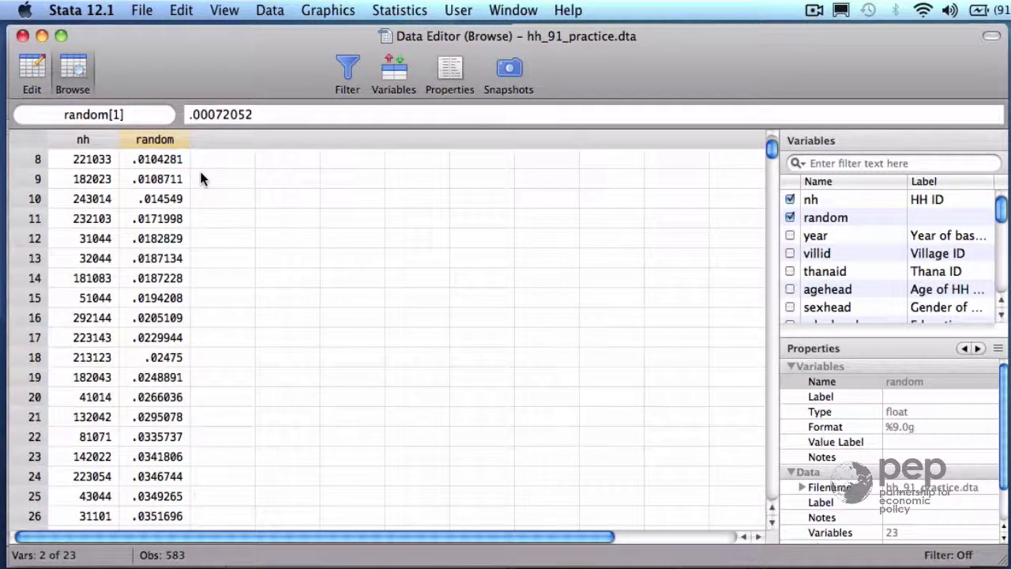
scroll(201, 179, "down", 7)
Step: Add line 7, generate experiment = (_n <= 300), and highlight its _n condition
left_click(22, 35)
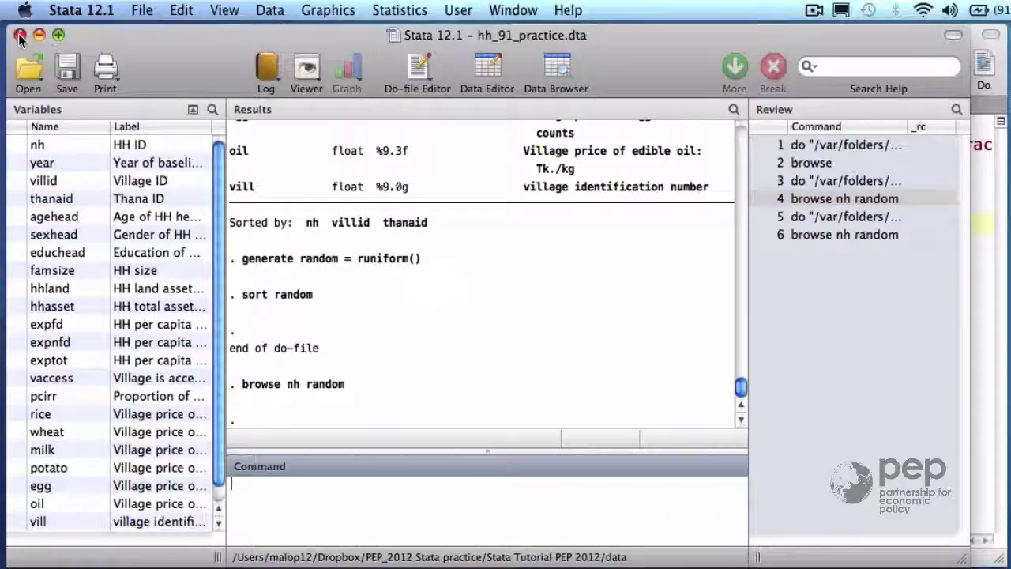
key("ctrl+Down")
left_click(587, 240)
key("Return")
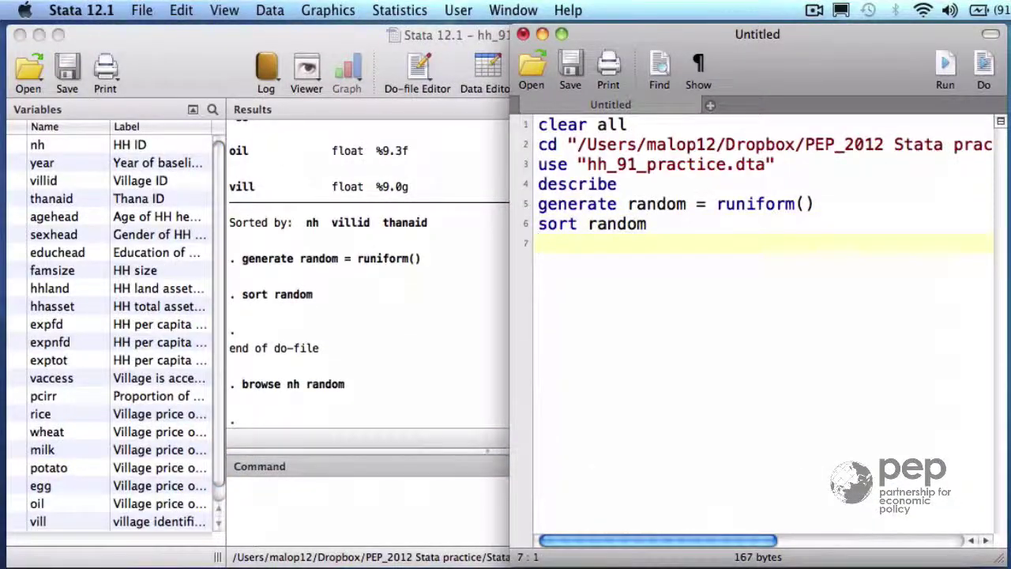
type("generate experiment = ")
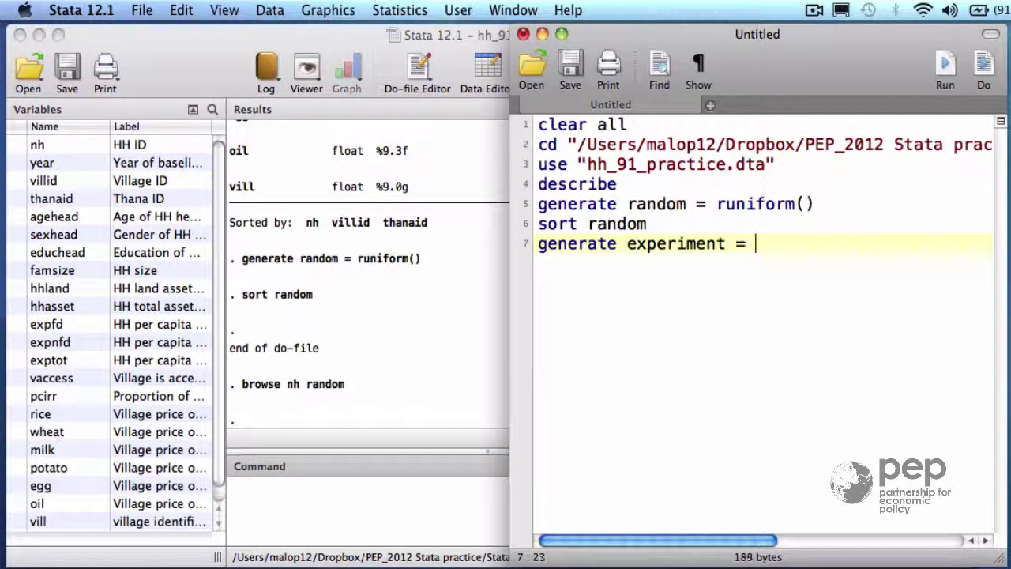
type("()_n <")
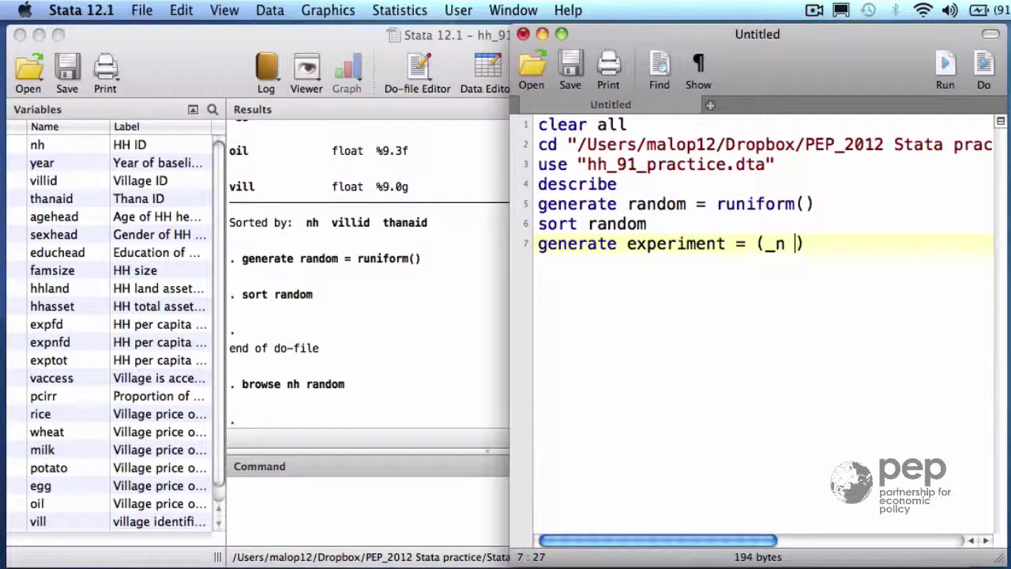
type("= 300")
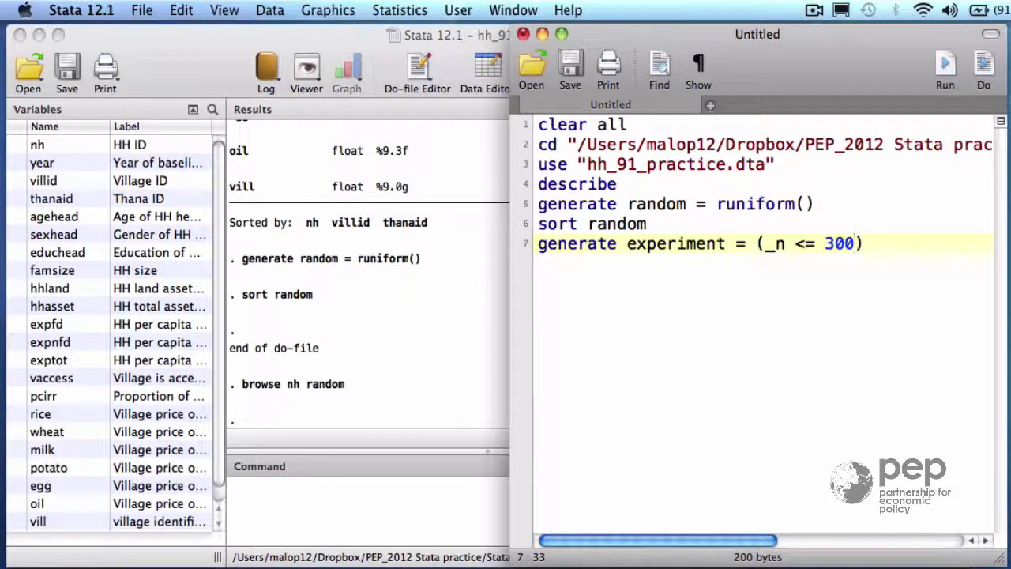
key("shift+Left")
key("shift+Left")
key("shift+Left")
key("shift+Left")
key("shift+Left")
key("shift+Left")
key("shift+Left")
key("shift+Left")
key("shift+Left")
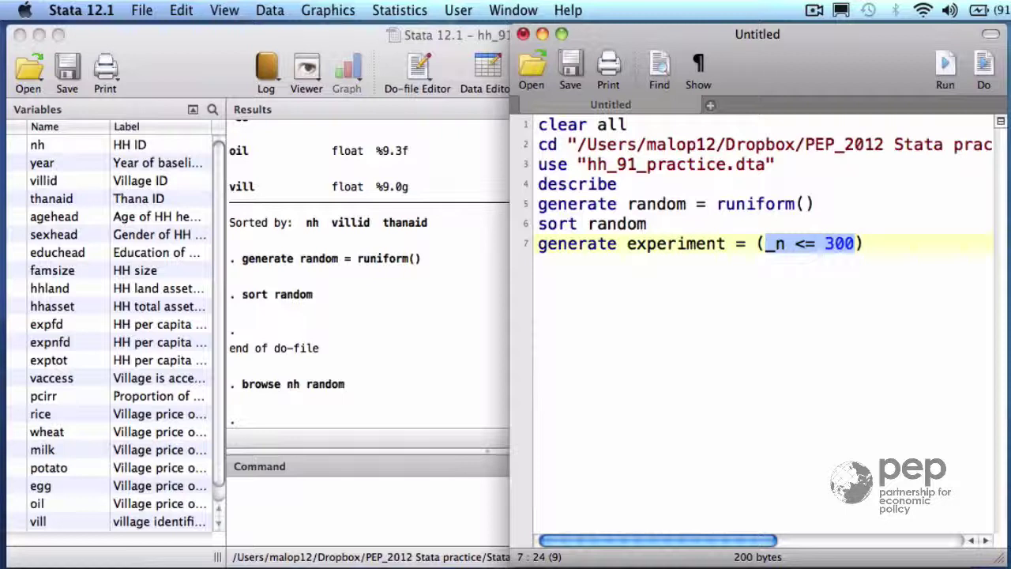
key("Left")
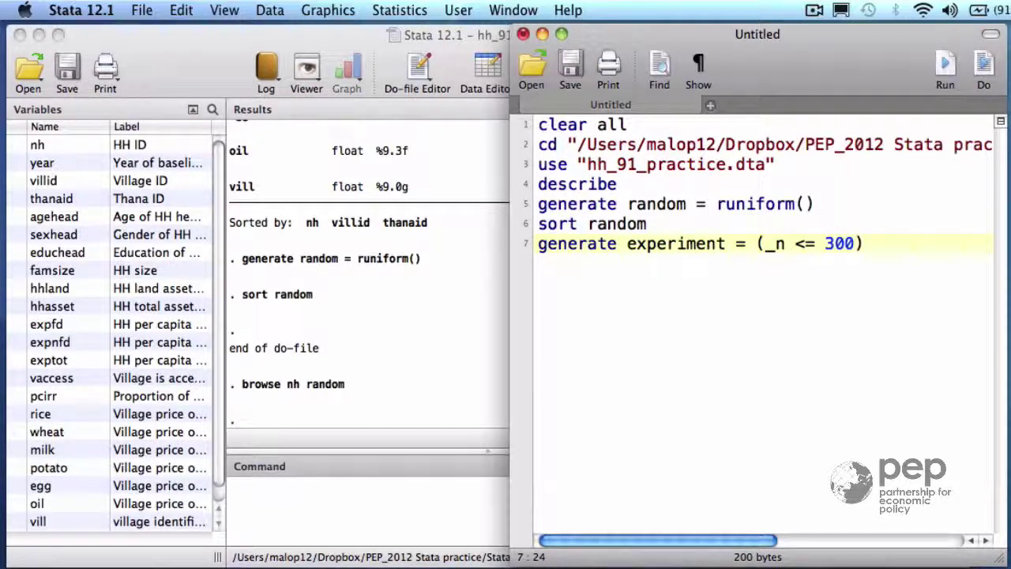
key("shift+Right")
key("shift+Right")
key("shift+Right")
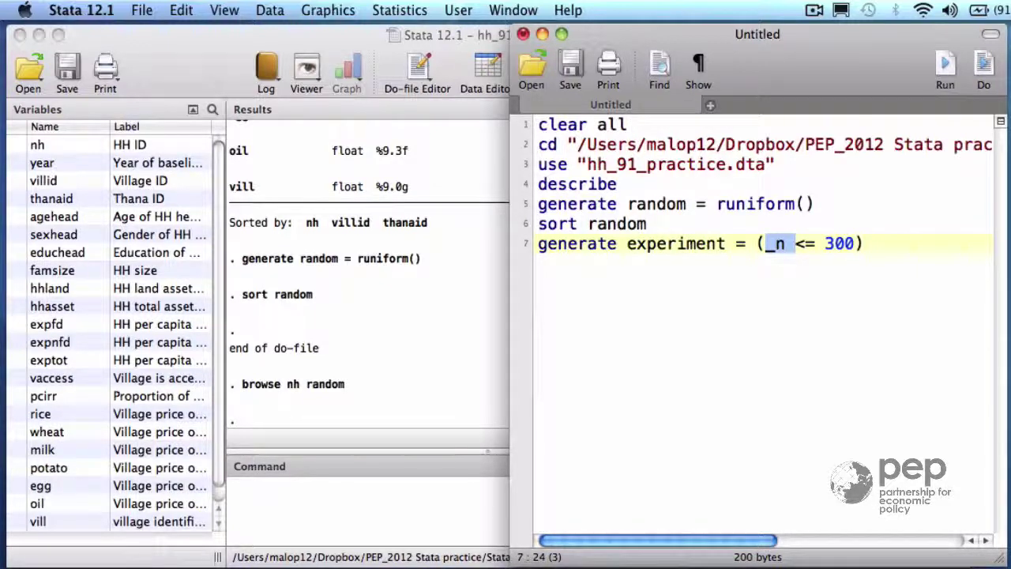
key("Left")
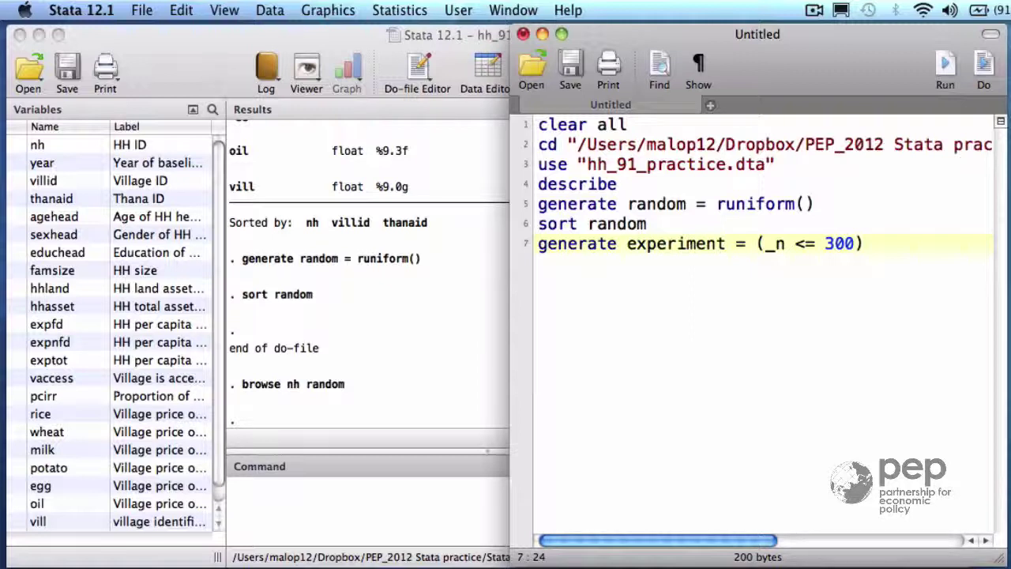
Step: Add tabulate experiment as line 8 and run it: 300 households coded 1, 283 coded 0
left_click(865, 242)
key("Return")
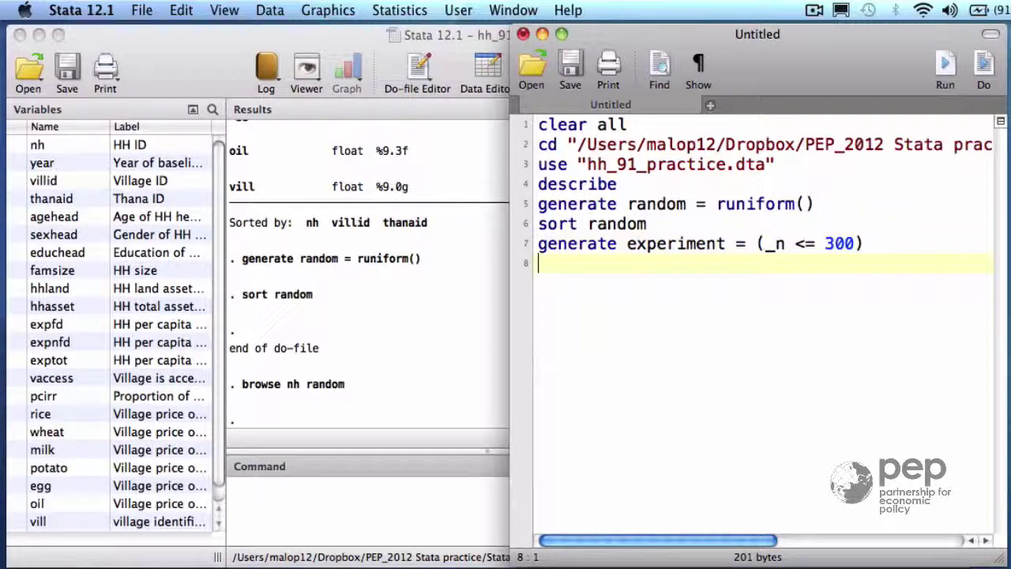
type("tabulat")
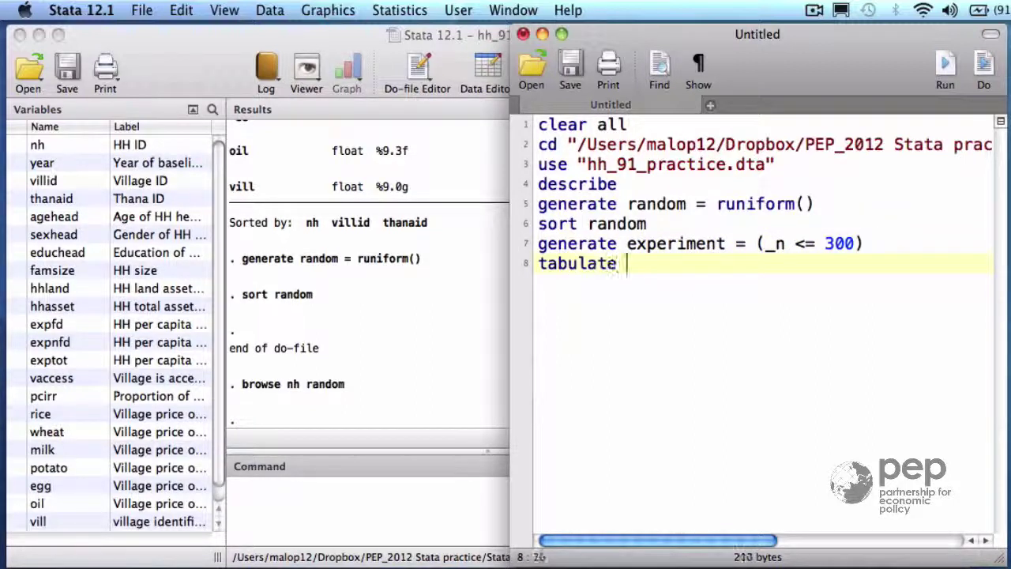
type("experiment")
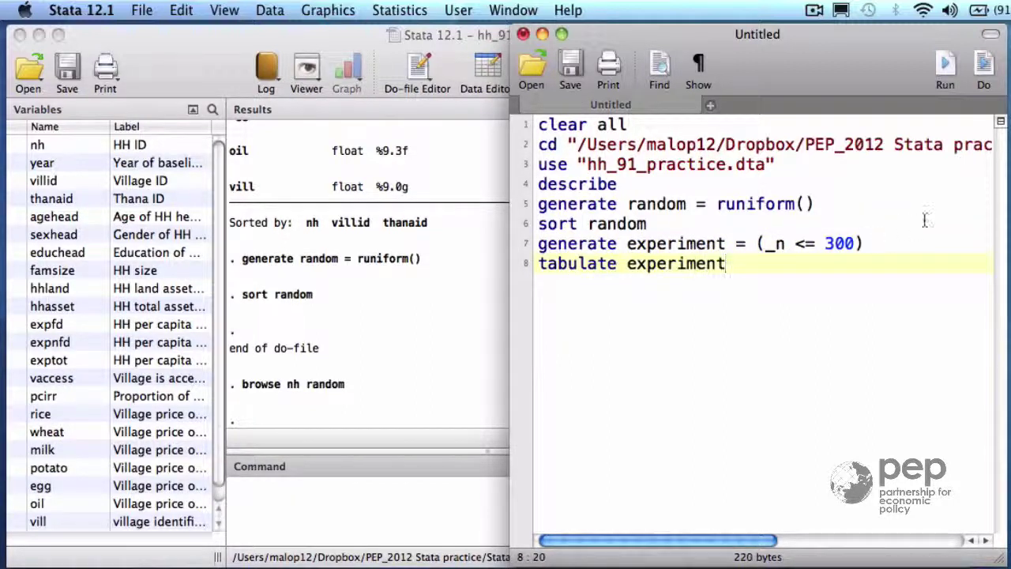
left_click(984, 67)
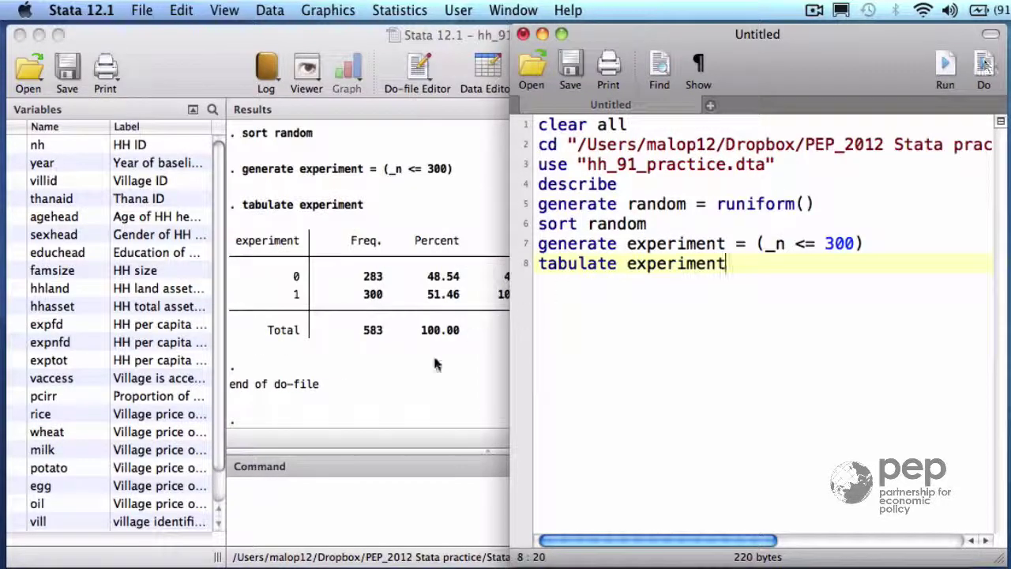
left_click(407, 378)
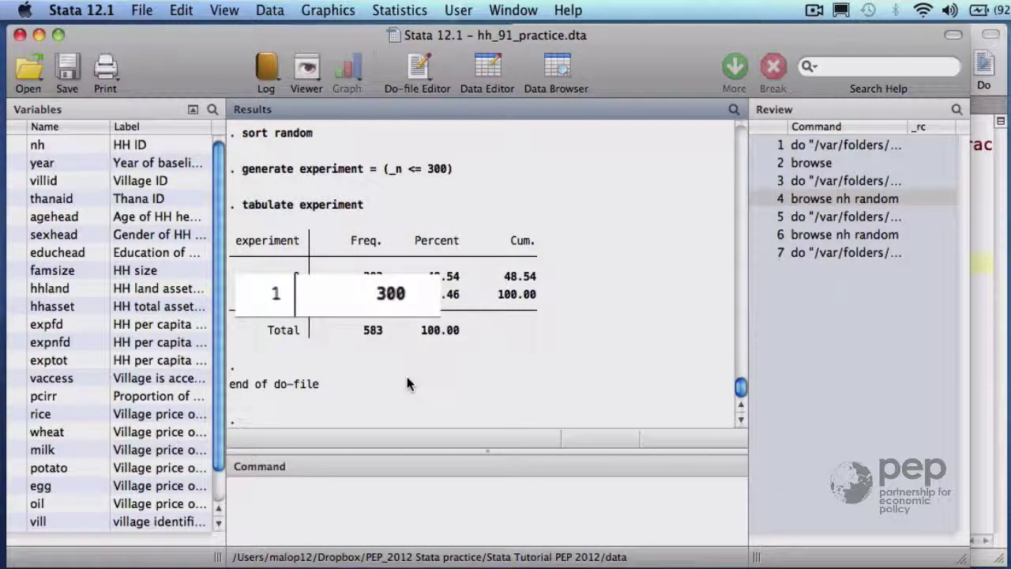